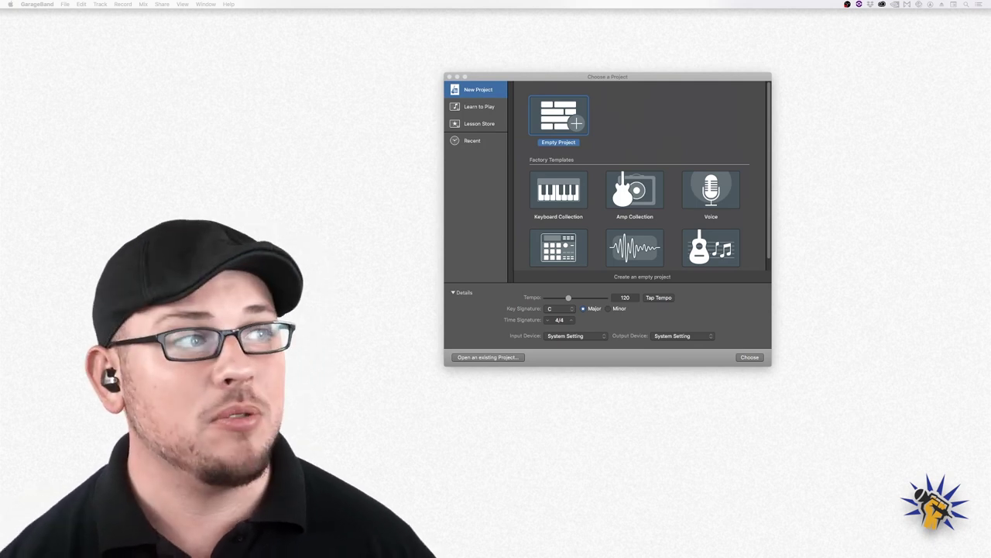
{"action": "scroll", "coordinate": [671, 268], "scroll_direction": "down", "scroll_amount": 1}
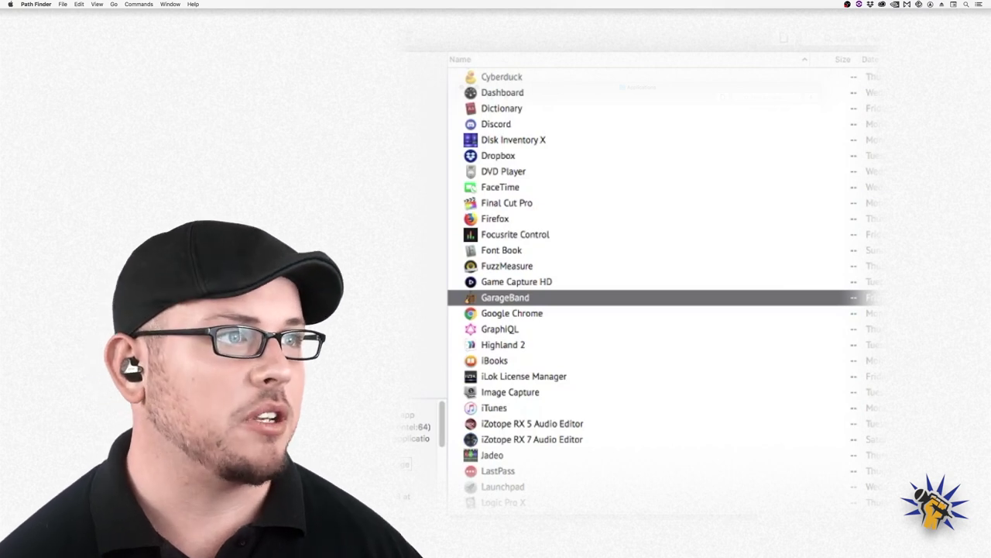
Show the GarageBand application's package contents in Path Finder and select the NewProject folder inside Resources, Project Templates.
{"action": "right_click", "coordinate": [536, 302]}
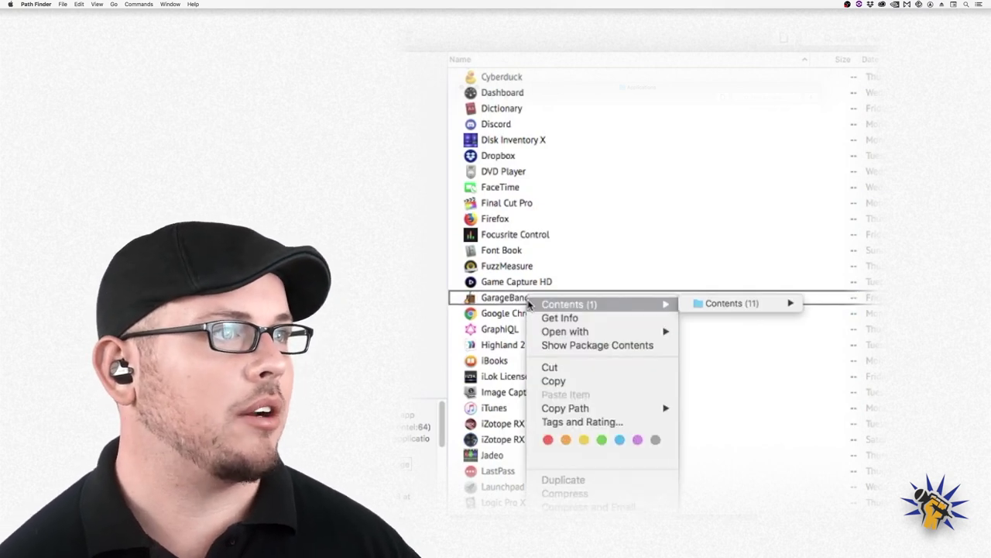
{"action": "left_click", "coordinate": [583, 343]}
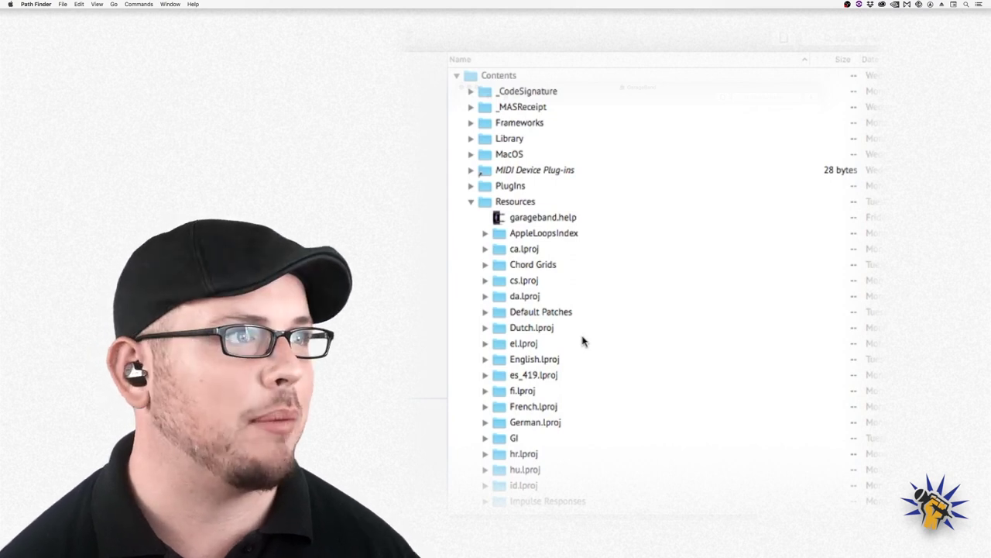
{"action": "scroll", "coordinate": [566, 372], "scroll_direction": "down", "scroll_amount": 10}
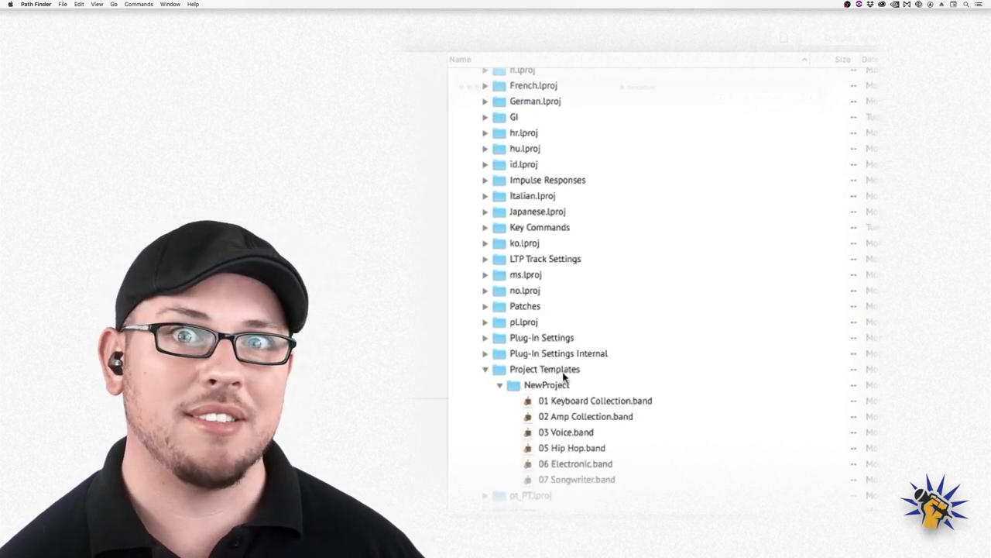
{"action": "scroll", "coordinate": [553, 387], "scroll_direction": "down", "scroll_amount": 3}
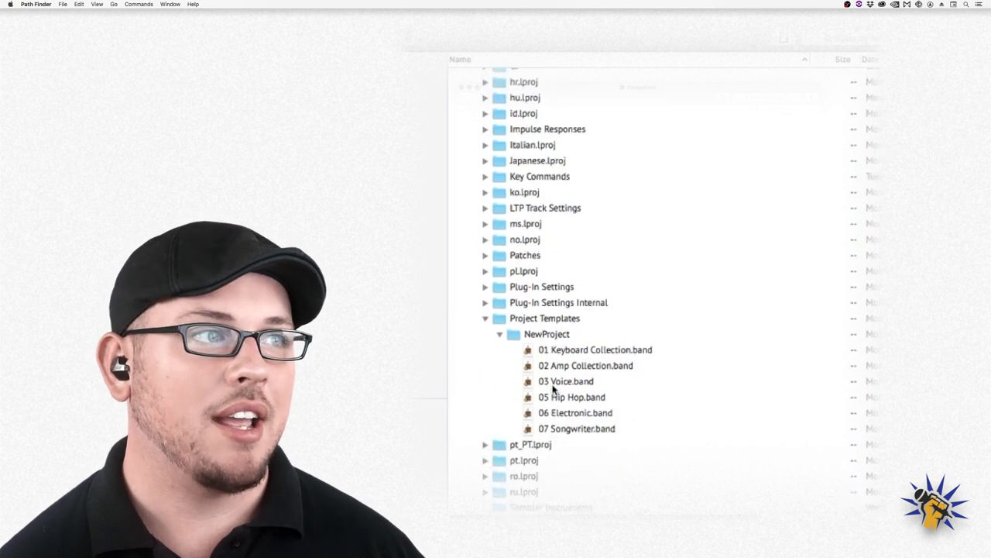
{"action": "left_click", "coordinate": [544, 335]}
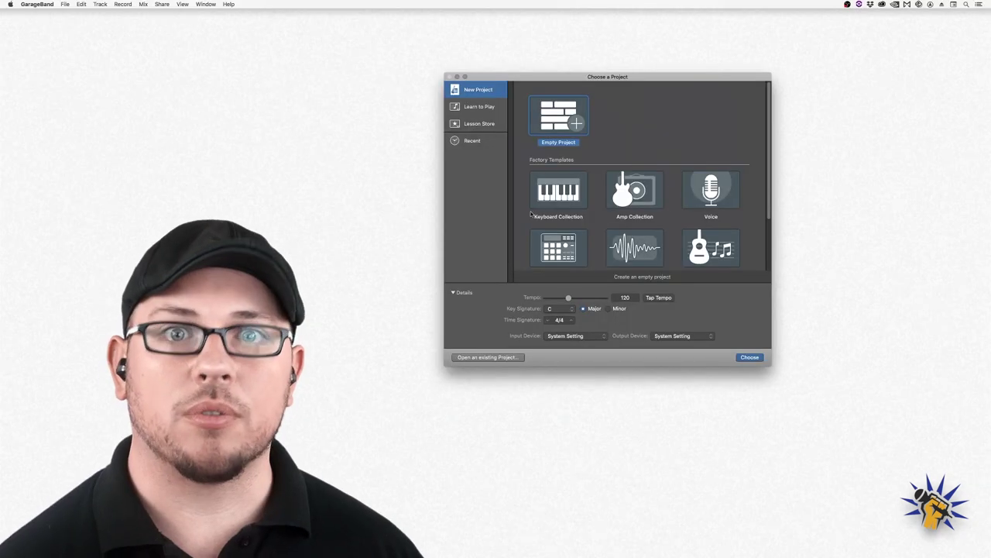
Switch to GarageBand and create a new project from the Audio Punch Podcast Template.
{"action": "scroll", "coordinate": [634, 212], "scroll_direction": "down", "scroll_amount": 3}
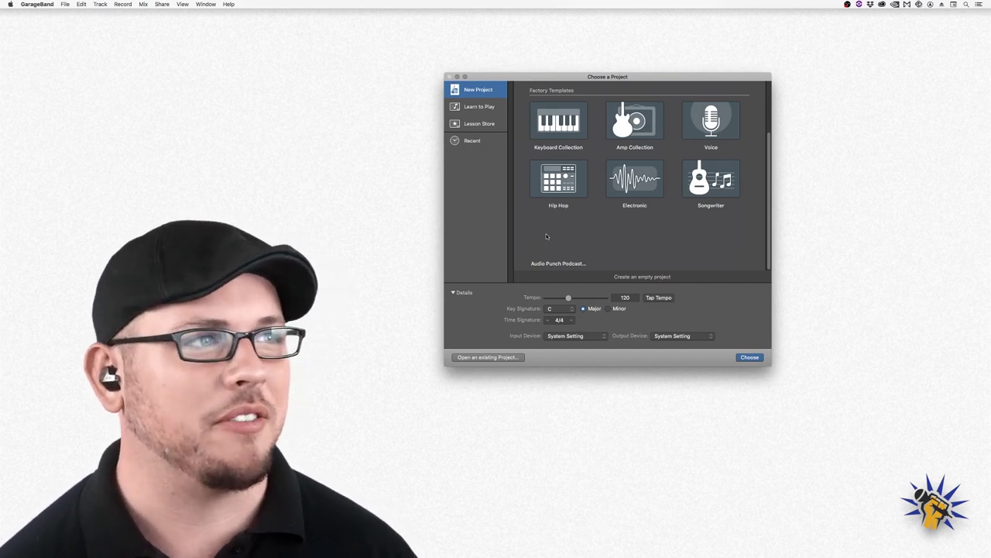
{"action": "left_click", "coordinate": [546, 237]}
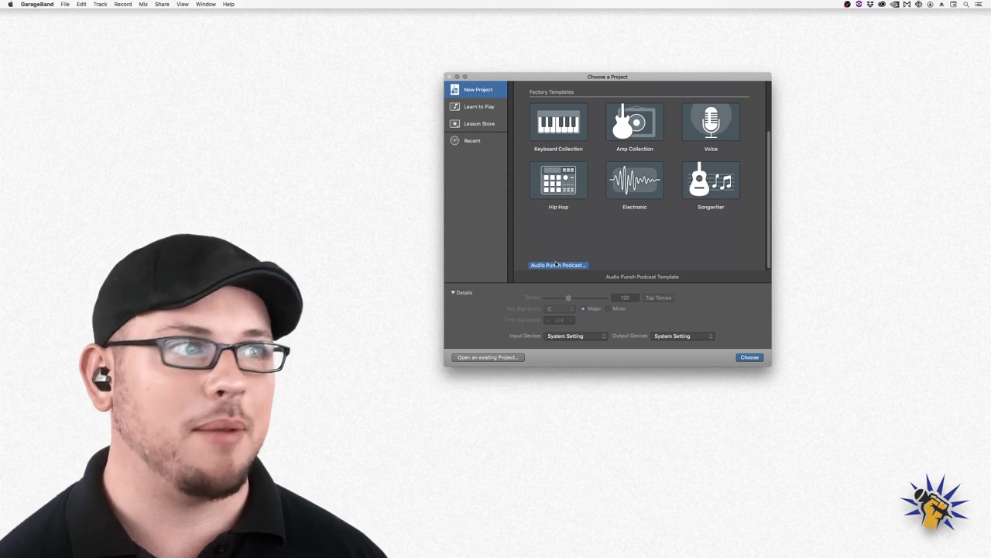
{"action": "left_click", "coordinate": [748, 358]}
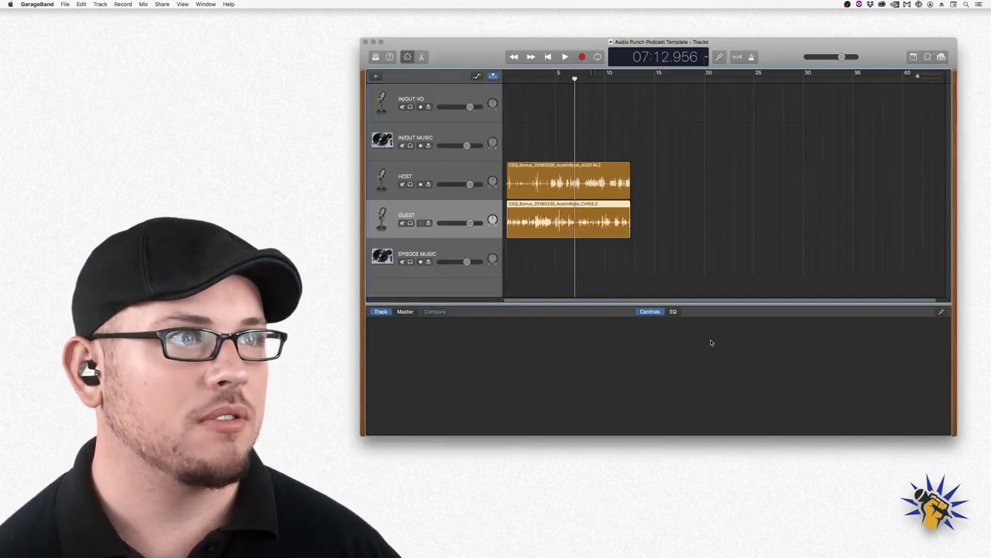
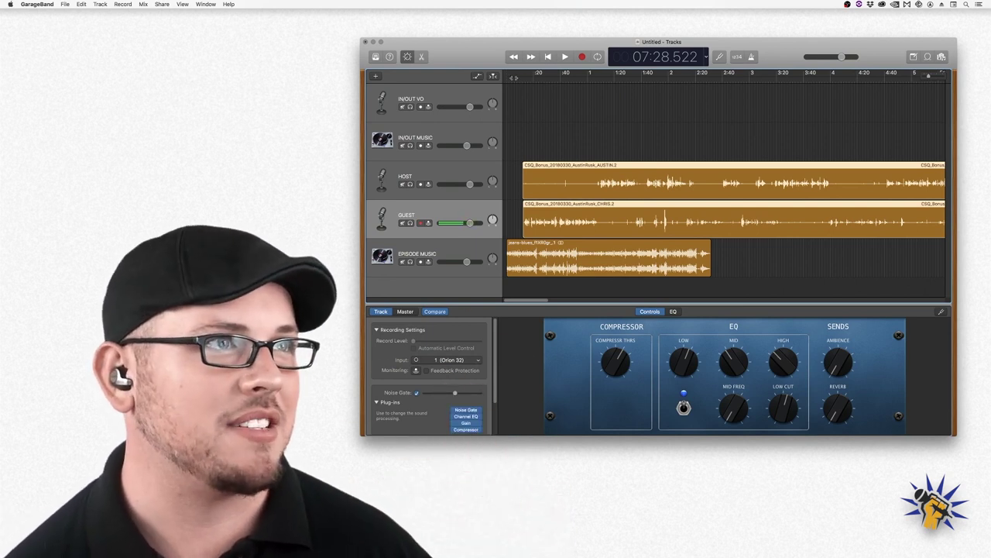
Play back the opening of the episode to hear the music against the voice tracks, pausing partway through.
{"action": "left_click", "coordinate": [514, 78]}
{"action": "key", "text": "space"}
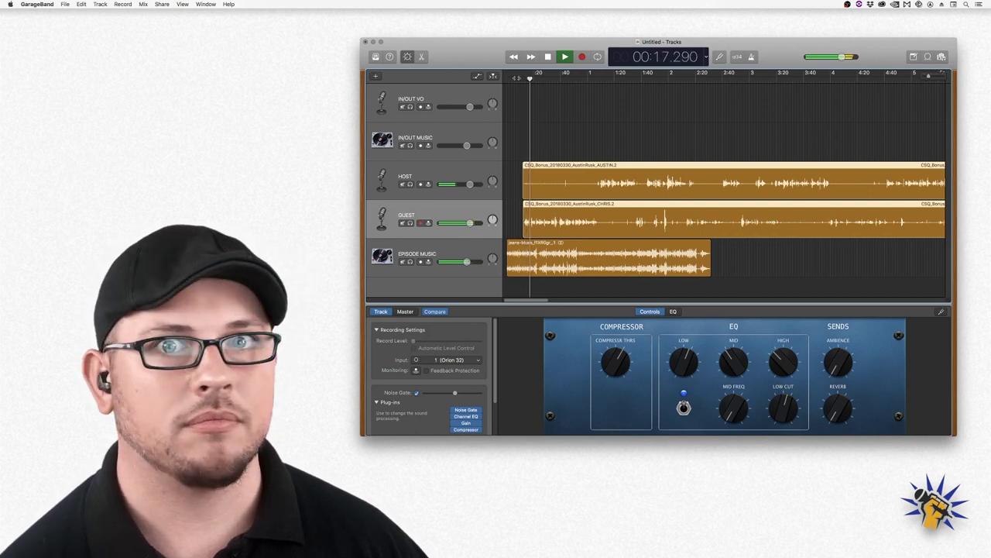
{"action": "key", "text": "space"}
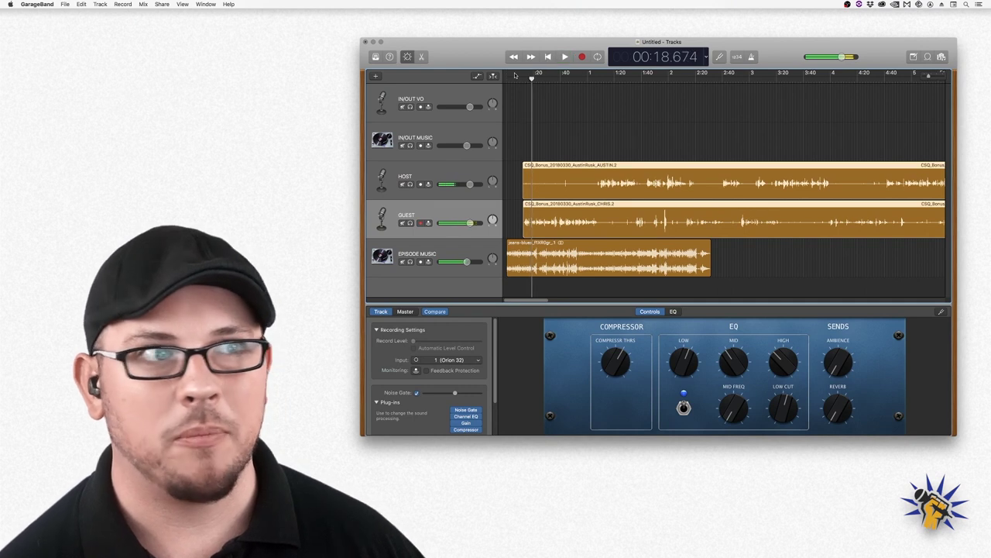
{"action": "key", "text": "space"}
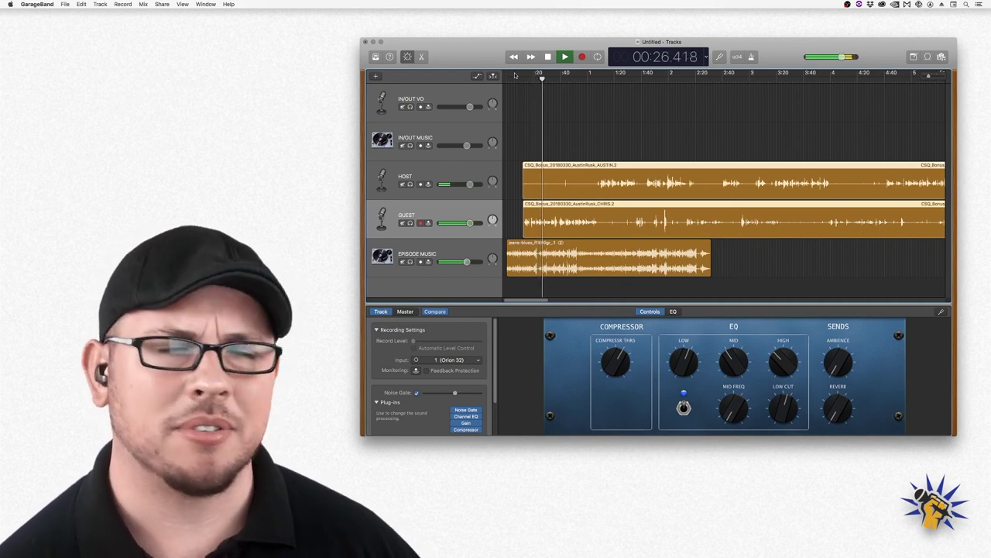
{"action": "key", "text": "space"}
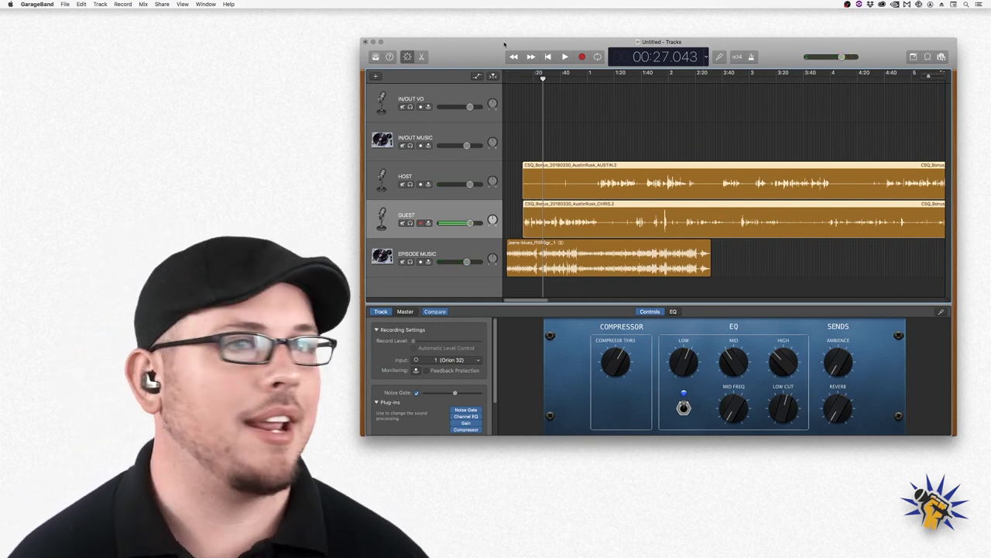
Show track automation and remove the volume automation points from the IN/OUT MUSIC track.
{"action": "key", "text": "a"}
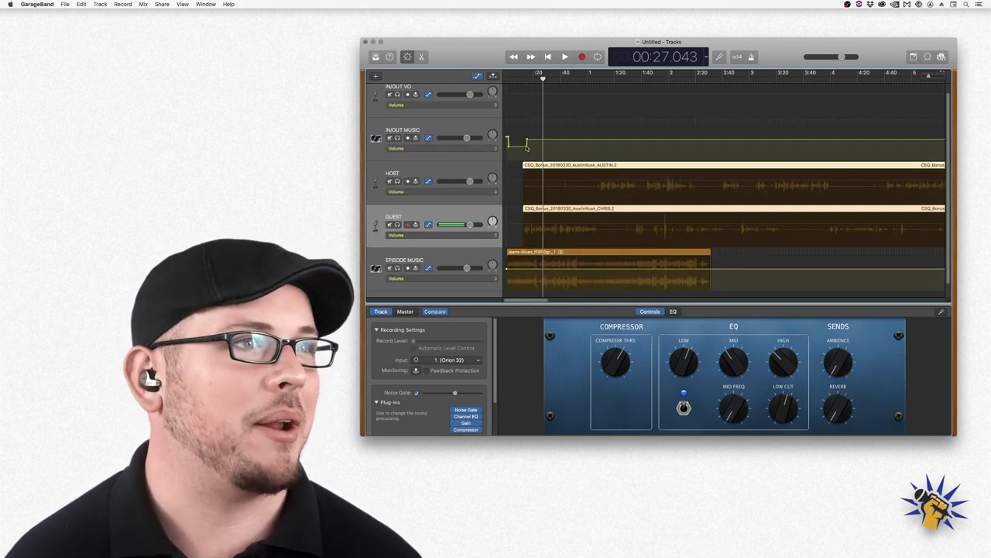
{"action": "left_click", "coordinate": [527, 145]}
{"action": "left_click_drag", "start_coordinate": [509, 147], "coordinate": [507, 140]}
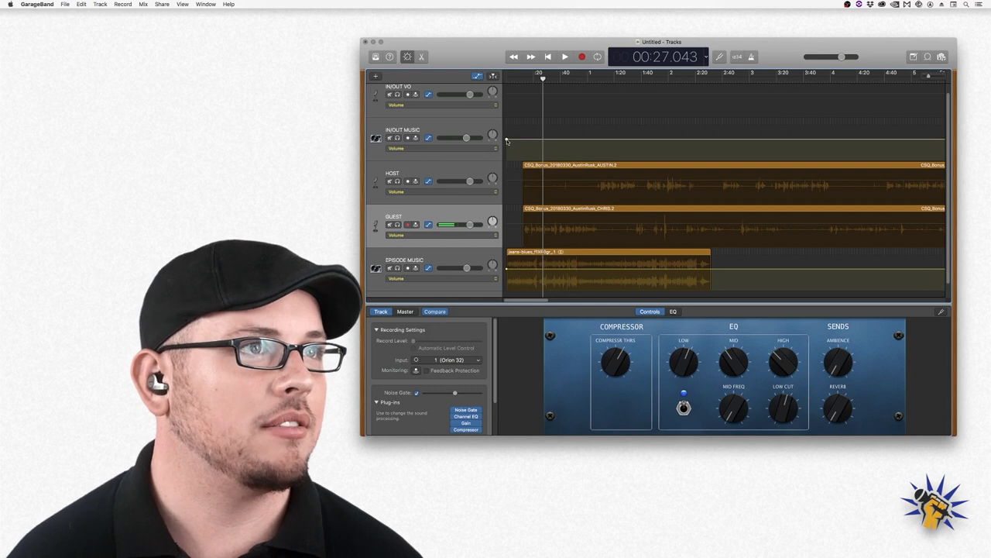
{"action": "left_click_drag", "start_coordinate": [506, 138], "coordinate": [507, 139]}
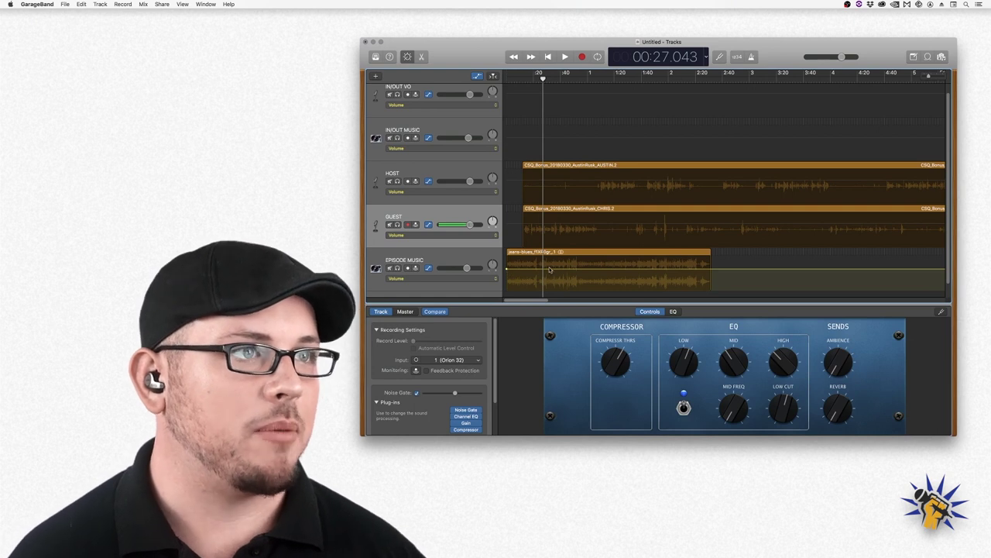
Add volume automation to the EPISODE MUSIC track that lowers the music between about 14 and 15 seconds, just after the voice regions begin.
{"action": "scroll", "coordinate": [542, 268], "scroll_direction": "up", "scroll_amount": 5}
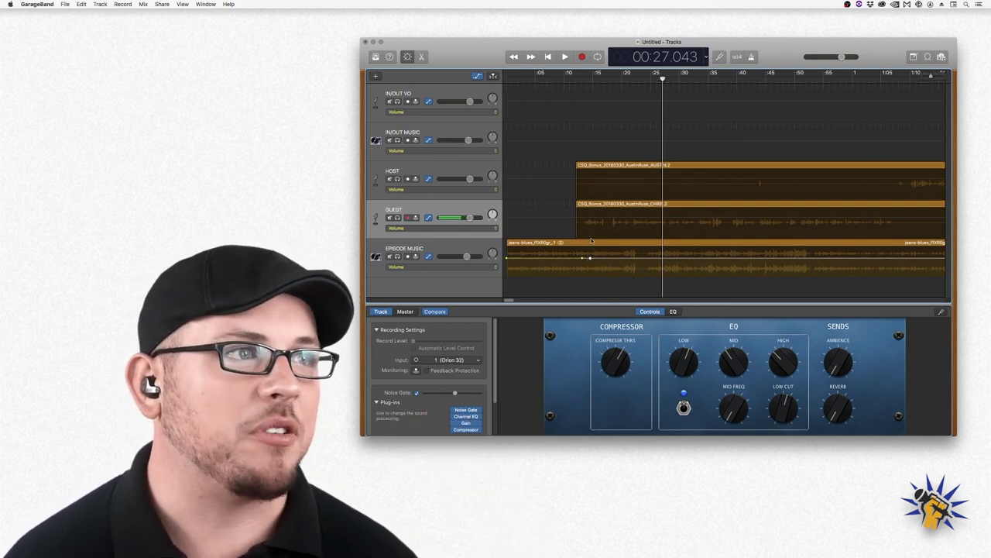
{"action": "scroll", "coordinate": [593, 250], "scroll_direction": "up", "scroll_amount": 5}
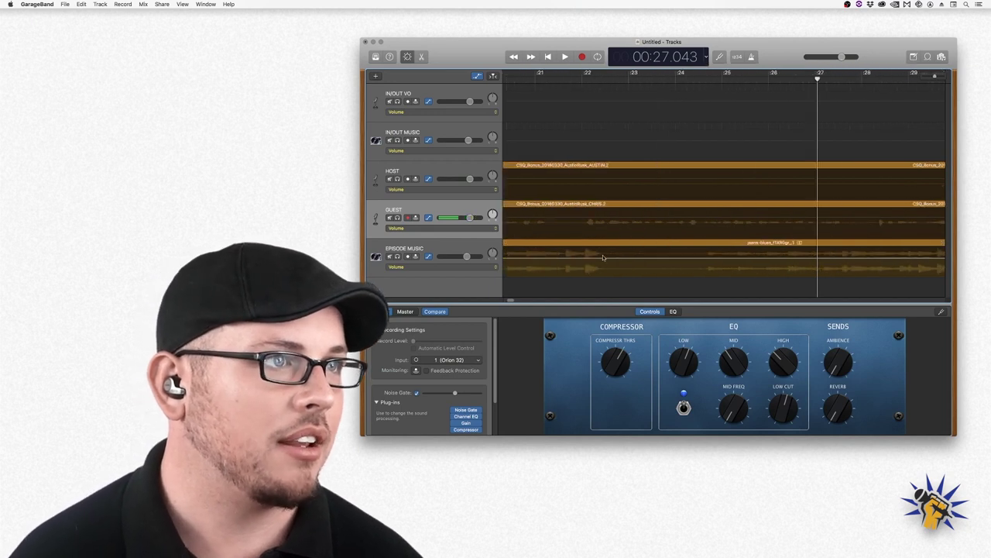
{"action": "scroll", "coordinate": [674, 260], "scroll_direction": "left", "scroll_amount": 5}
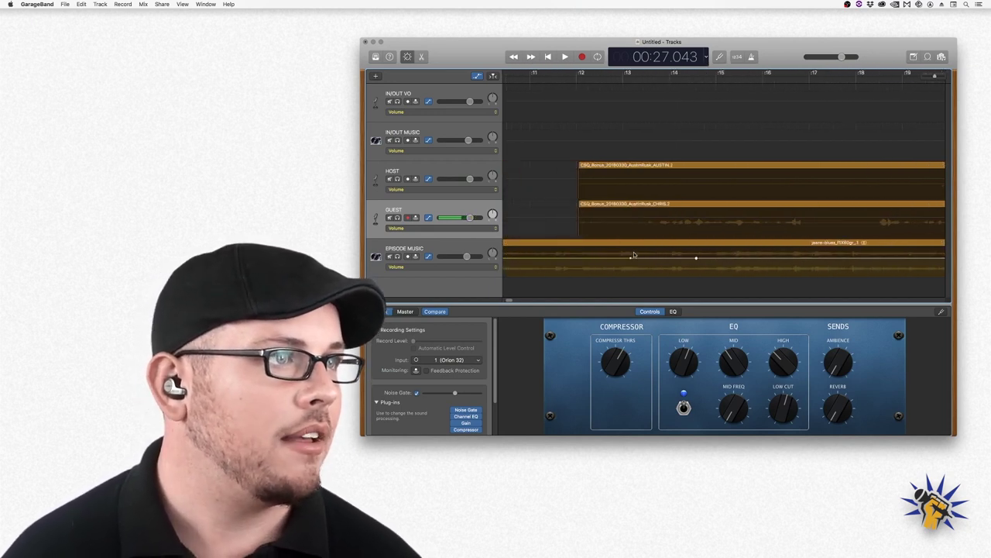
{"action": "left_click_drag", "start_coordinate": [632, 259], "coordinate": [662, 258]}
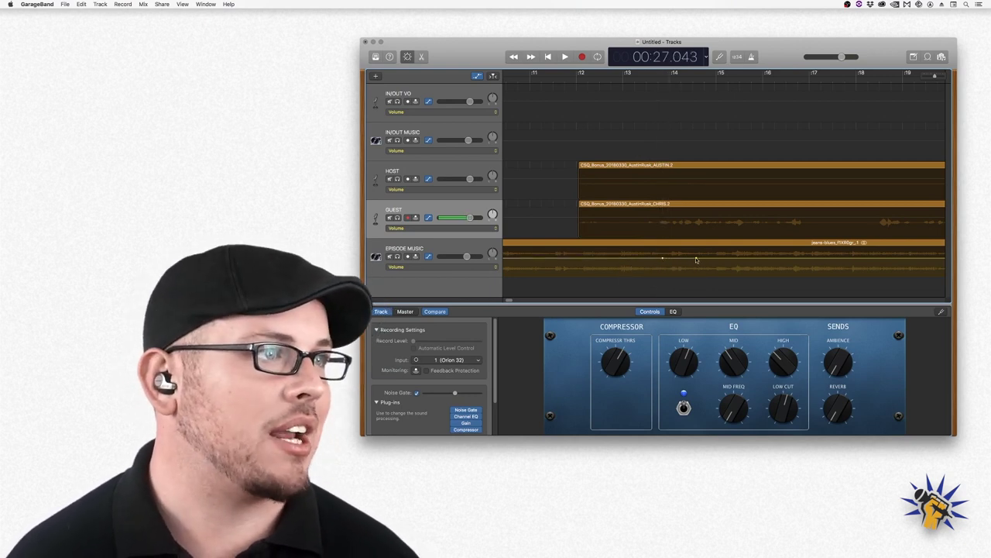
{"action": "left_click_drag", "start_coordinate": [661, 258], "coordinate": [718, 267]}
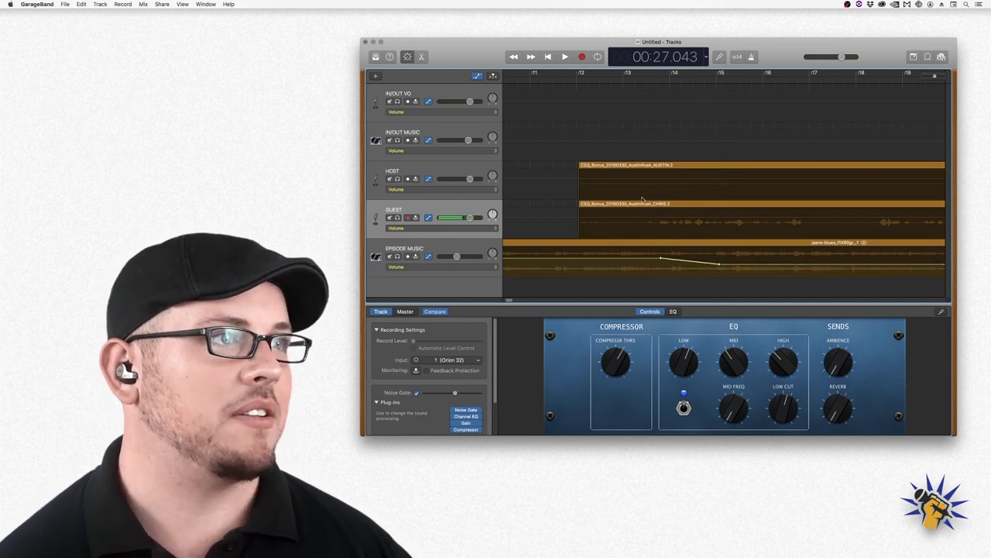
Play back the passage around the EPISODE MUSIC volume dip, starting shortly before it, and stop.
{"action": "key", "text": "super+Left"}
{"action": "key", "text": "super+Left"}
{"action": "key", "text": "space"}
{"action": "left_click", "coordinate": [620, 75]}
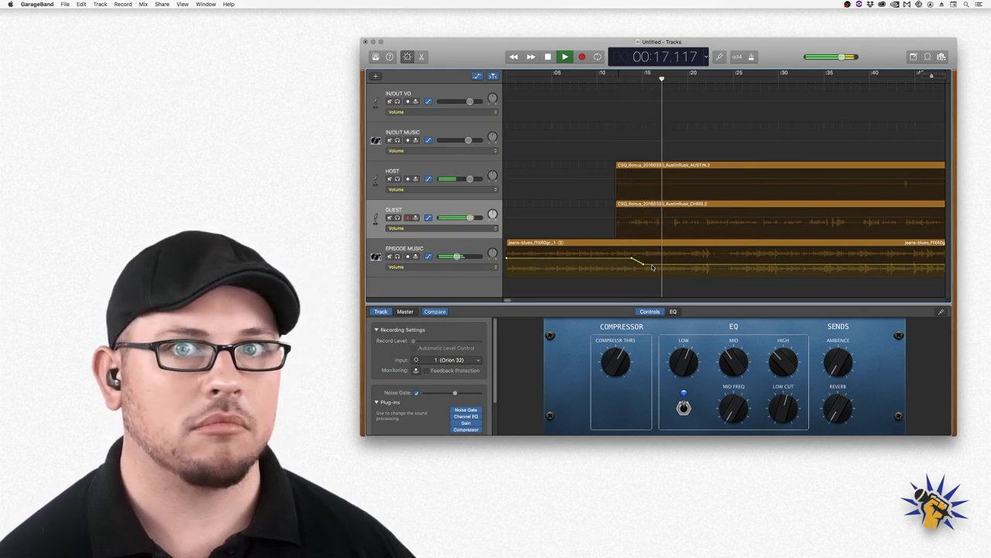
{"action": "key", "text": "space"}
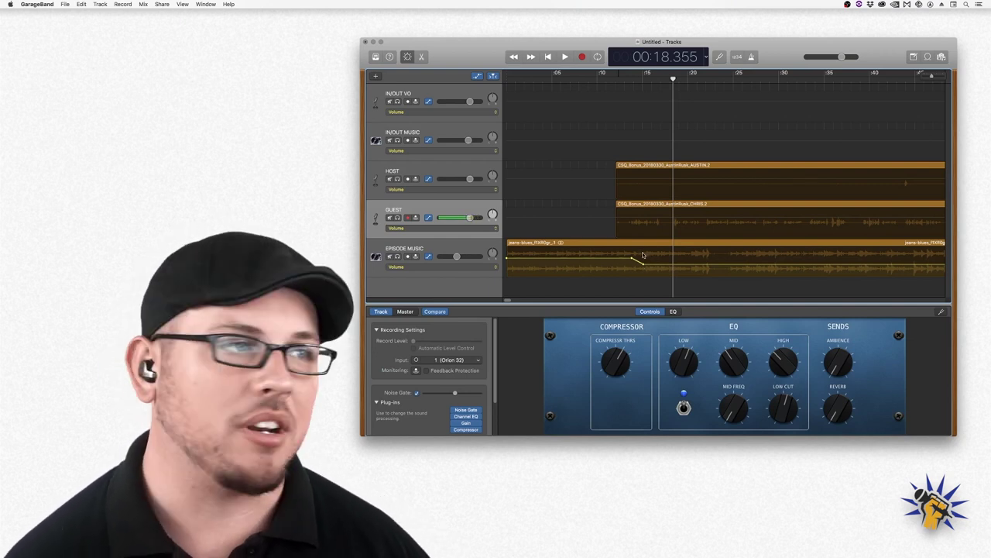
Lower the end point of the EPISODE MUSIC volume dip further and add a long gradual fade-out ending at about 1:05.
{"action": "left_click_drag", "start_coordinate": [642, 264], "coordinate": [643, 268]}
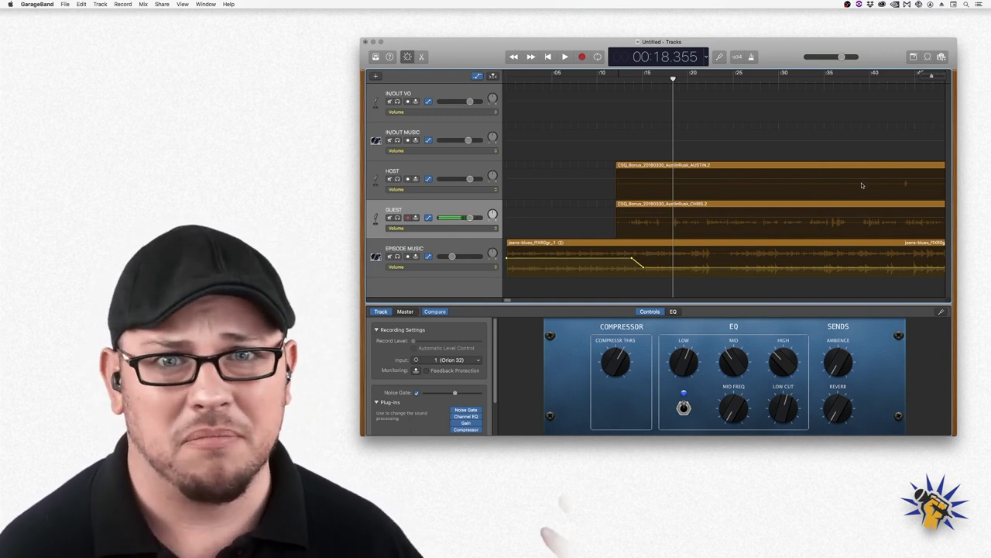
{"action": "scroll", "coordinate": [735, 228], "scroll_direction": "right", "scroll_amount": 1}
{"action": "scroll", "coordinate": [735, 229], "scroll_direction": "right", "scroll_amount": 5}
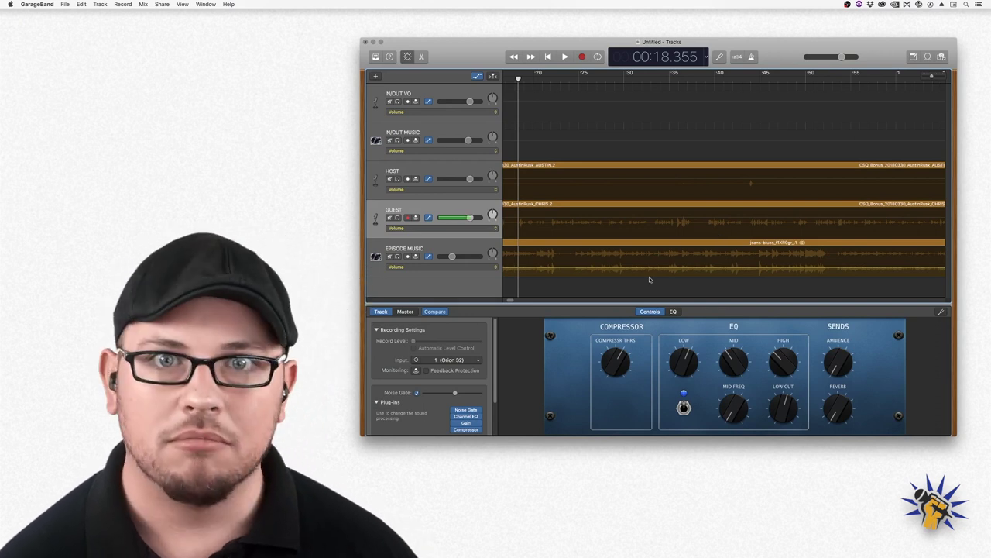
{"action": "scroll", "coordinate": [649, 276], "scroll_direction": "left", "scroll_amount": 5}
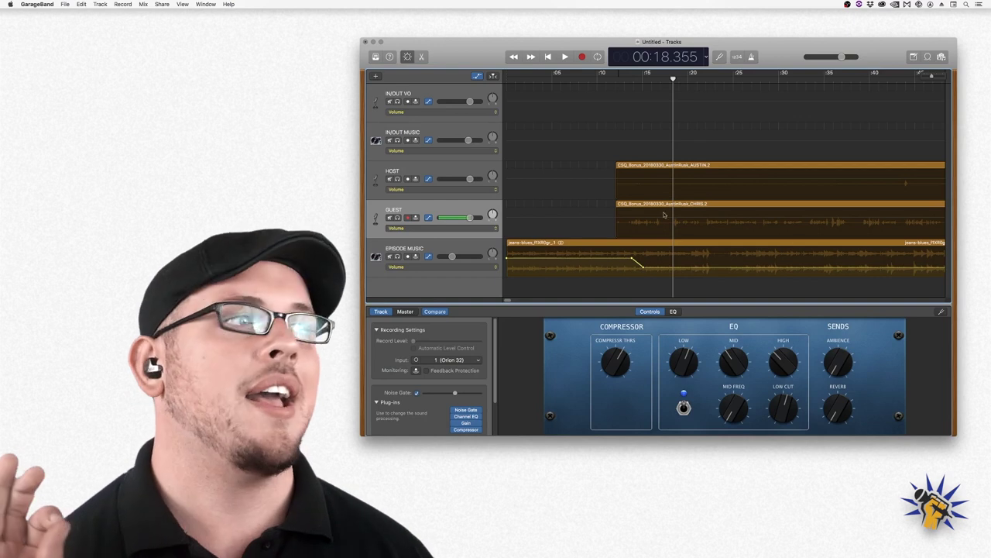
{"action": "left_click", "coordinate": [872, 272]}
{"action": "left_click_drag", "start_coordinate": [871, 272], "coordinate": [934, 287]}
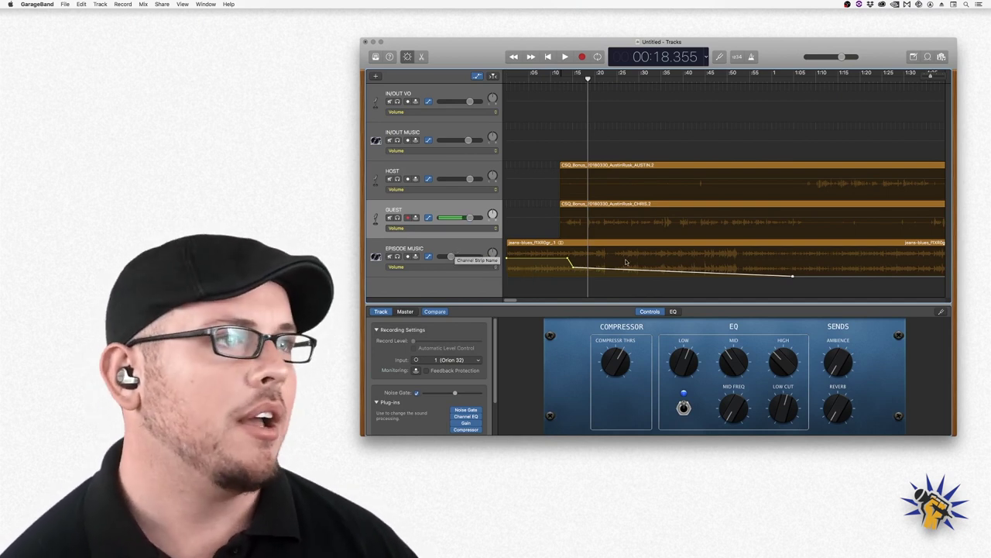
Examine the EPISODE MUSIC volume automation points at the project start and around the first dip.
{"action": "left_click", "coordinate": [506, 261]}
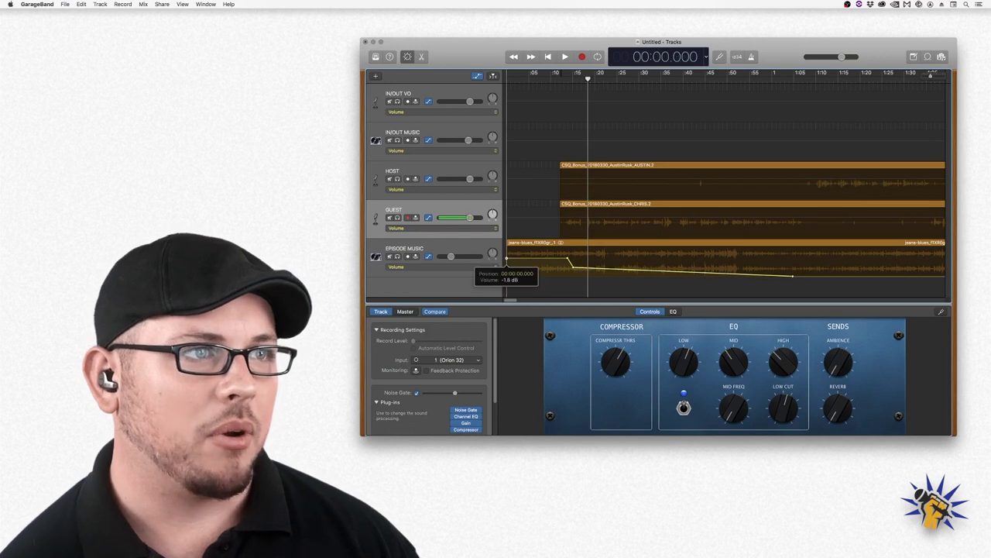
{"action": "left_click", "coordinate": [569, 261]}
{"action": "left_click_drag", "start_coordinate": [569, 261], "coordinate": [575, 271]}
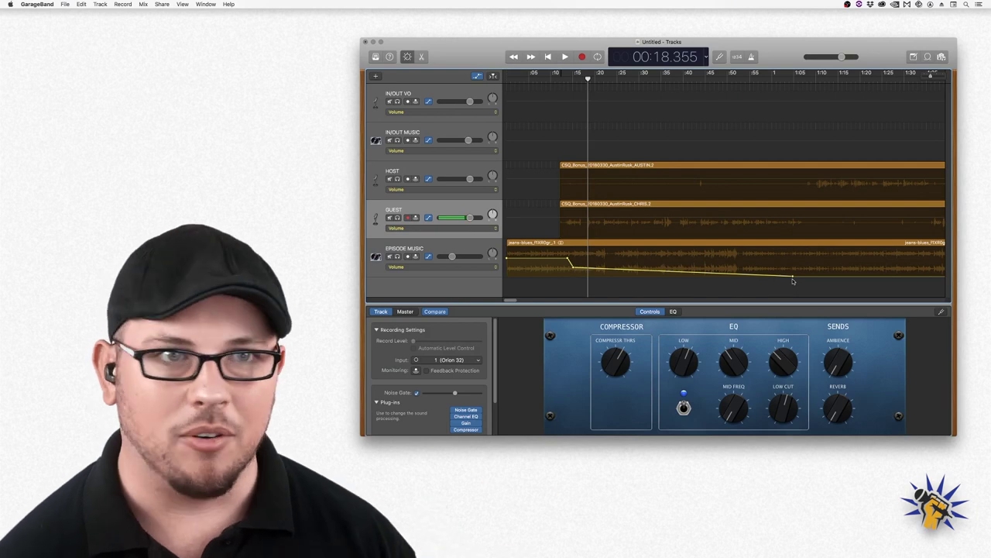
Play back the project from about 9 seconds to hear the music dip and the gradual fade-out.
{"action": "left_click_drag", "start_coordinate": [588, 79], "coordinate": [546, 77]}
{"action": "key", "text": "space"}
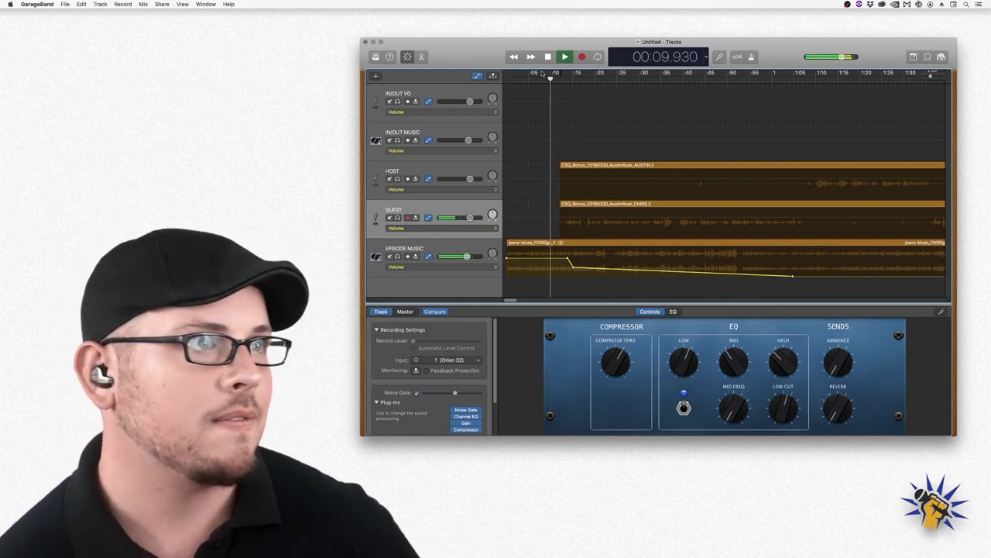